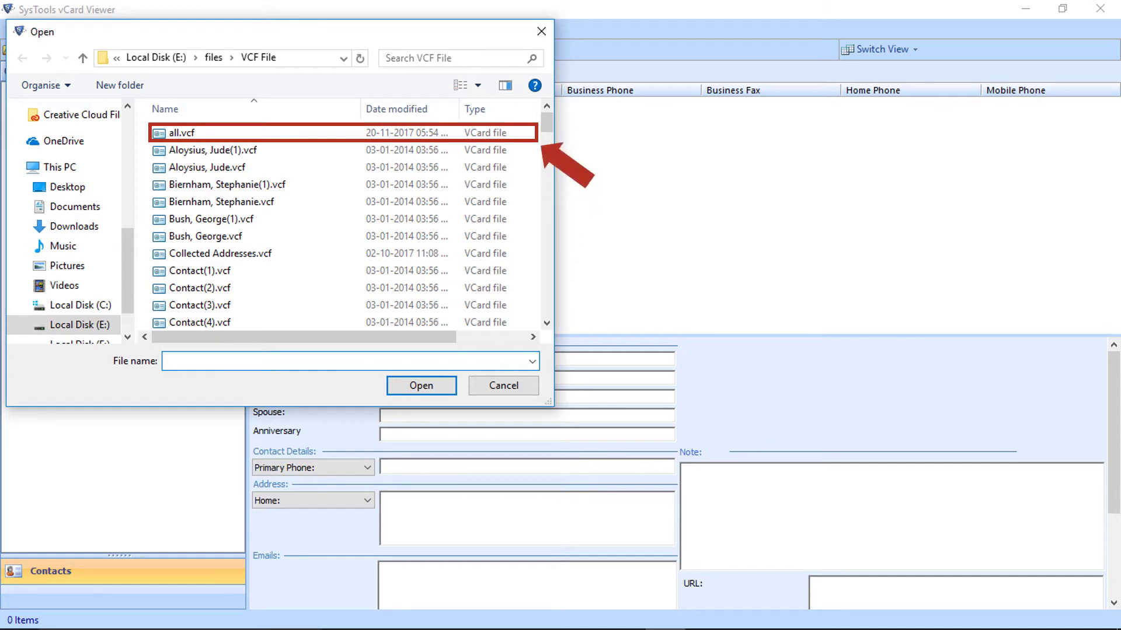
Select all.vcf in the E:\files\VCF File folder of the Open dialog
left_click(182, 132)
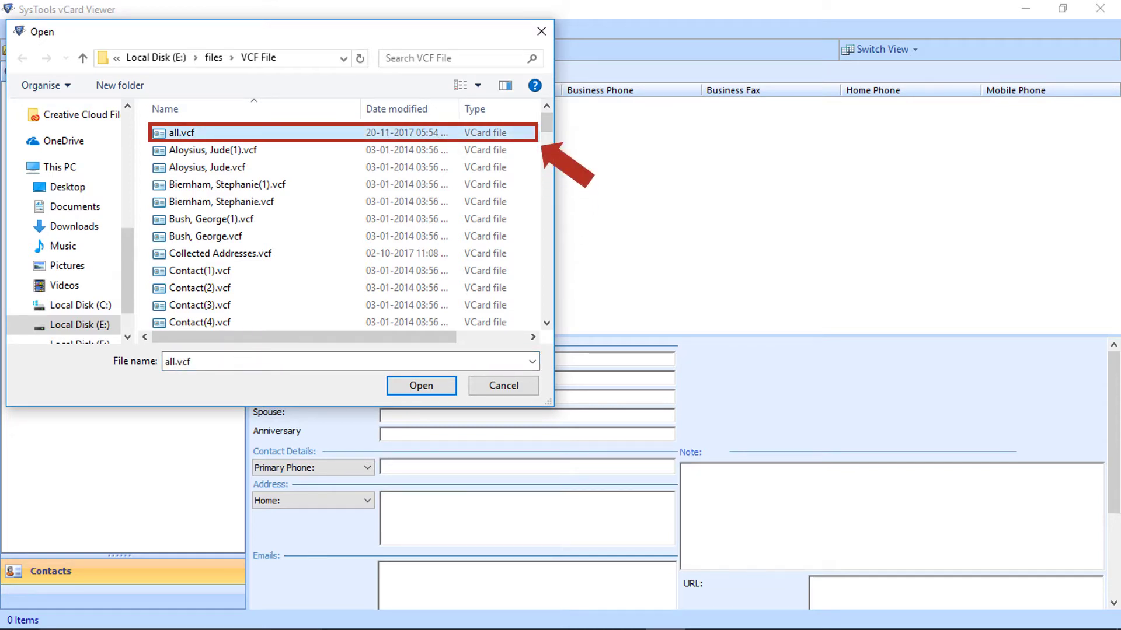